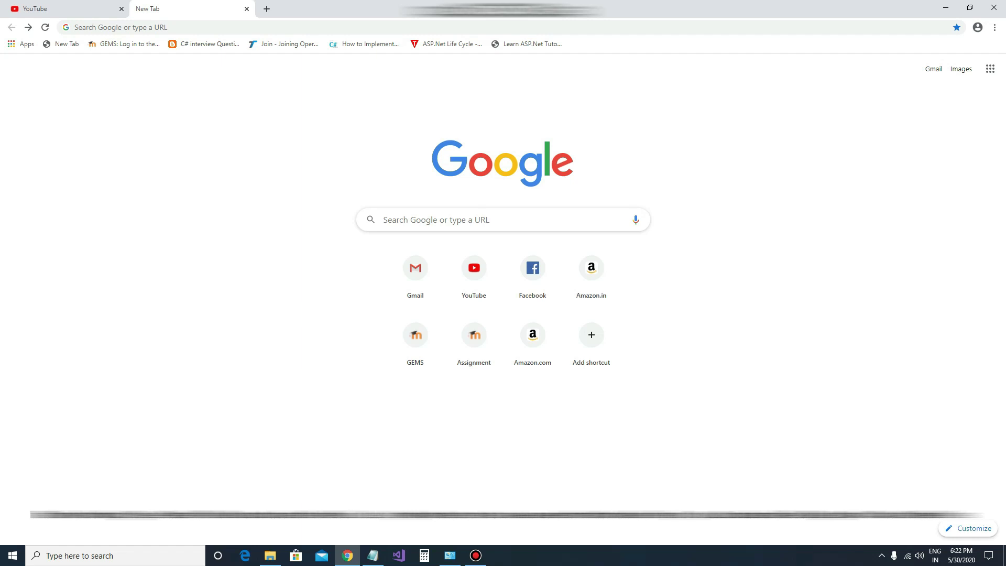
pyautogui.hotkey('alt', 'Tab')
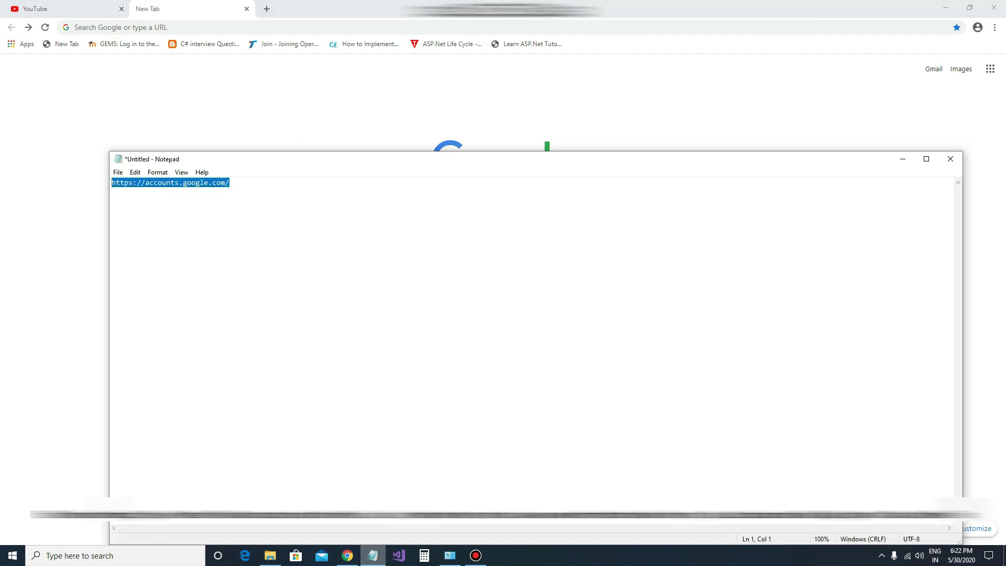
pyautogui.click(230, 183)
pyautogui.hotkey('ctrl', 'a')
pyautogui.hotkey('ctrl', 'c')
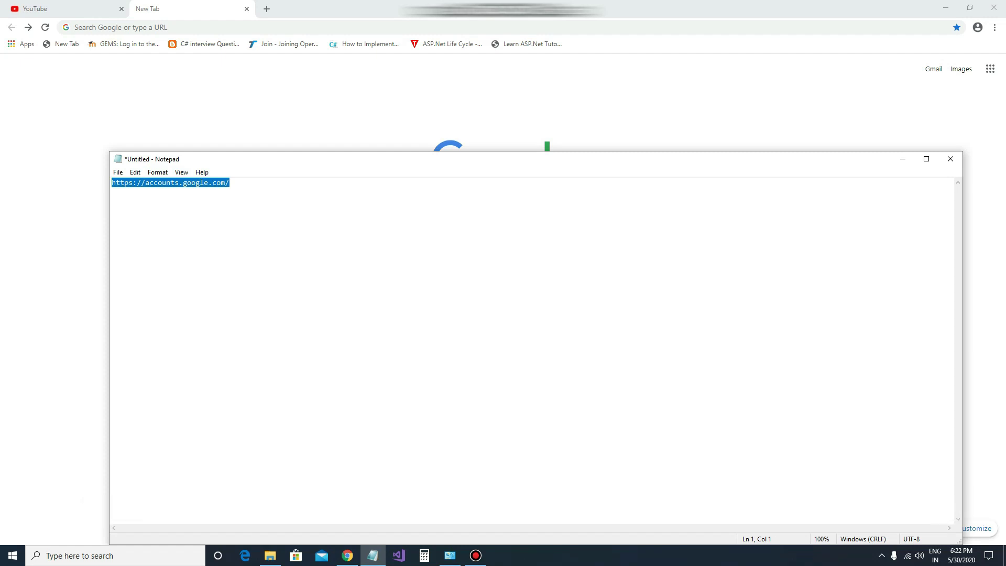
pyautogui.hotkey('alt', 'Tab')
# Load the pasted accounts.google.com address in Chrome's address bar
pyautogui.hotkey('ctrl', 'l')
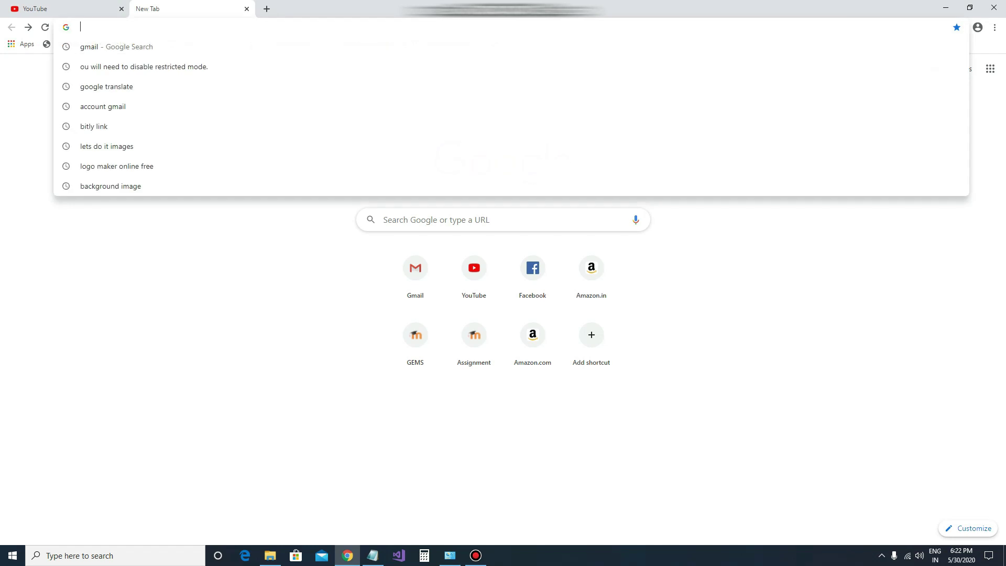
pyautogui.hotkey('ctrl', 'v')
pyautogui.press('Return')
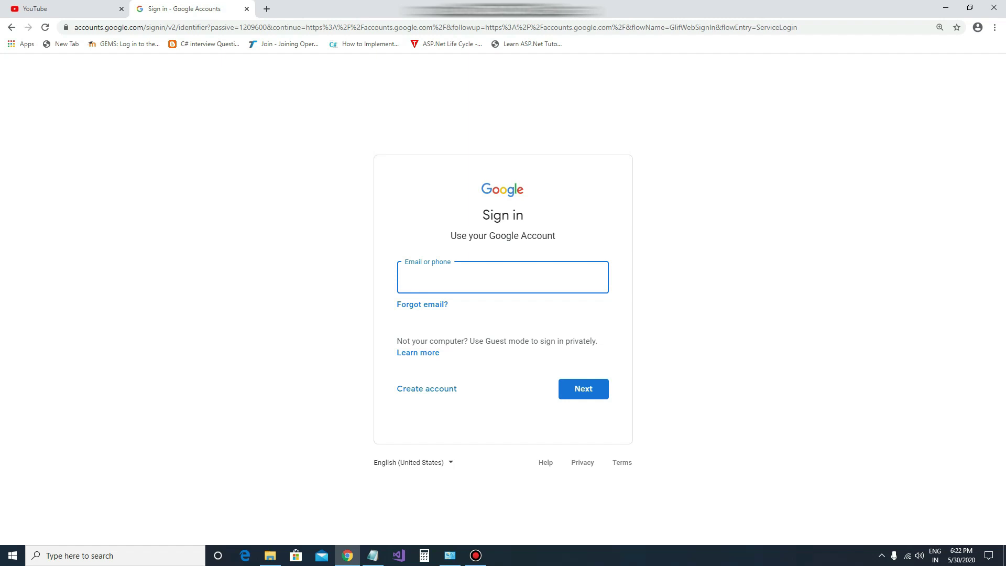
# Choose 'Forgot email?' and submit the recovery Gmail address
pyautogui.press('Tab')
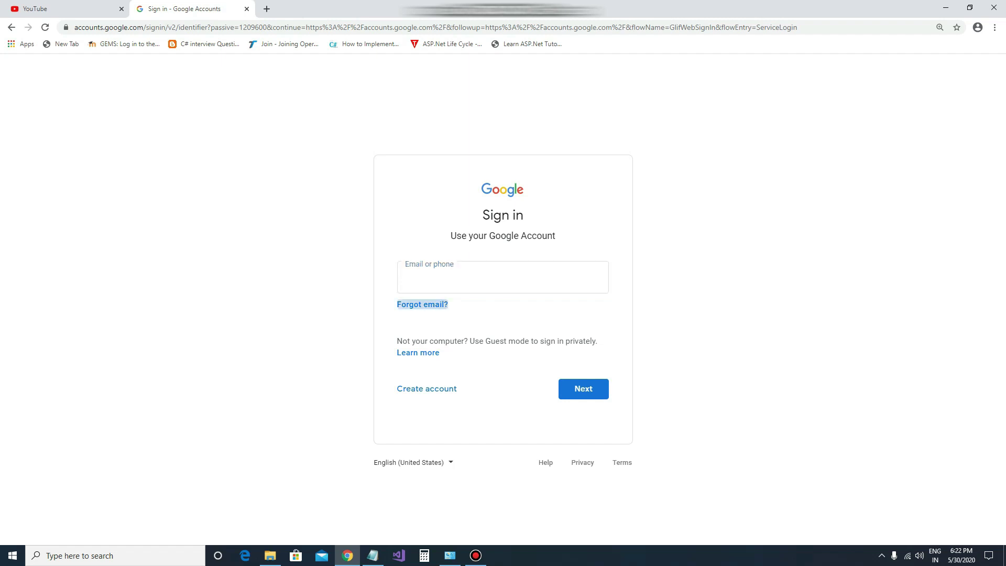
pyautogui.press('Return')
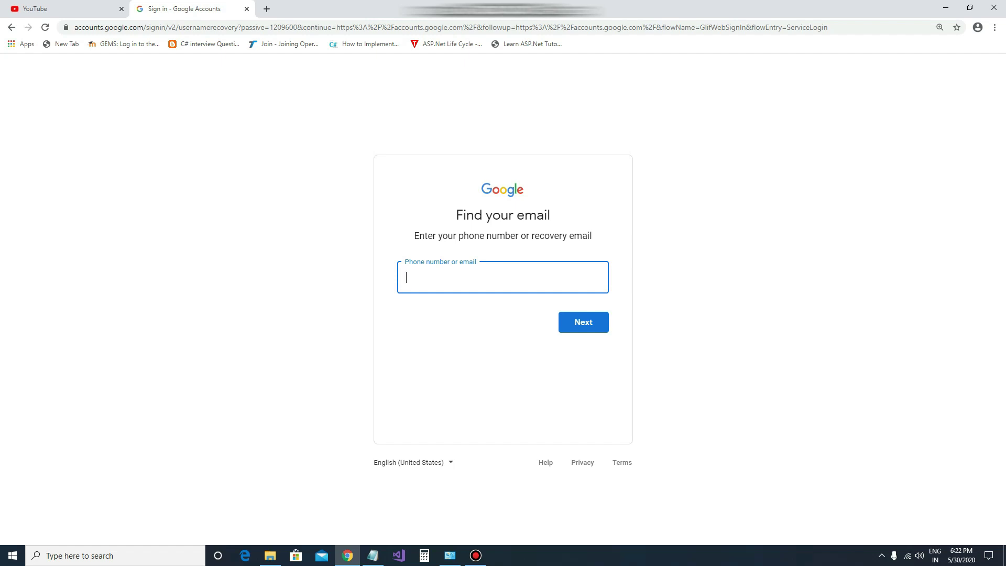
pyautogui.hotkey('ctrl', 'v')
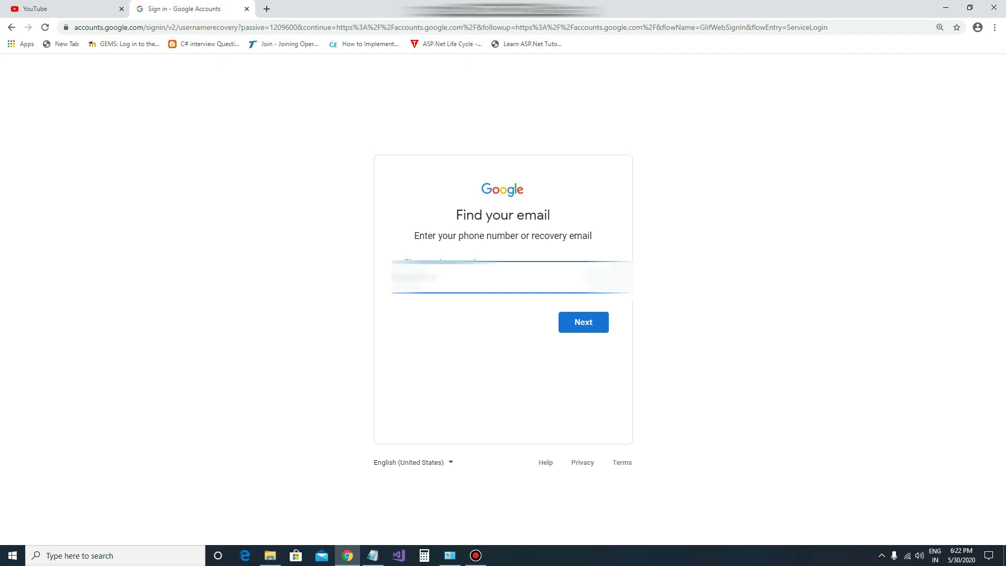
pyautogui.write('@gmail.com')
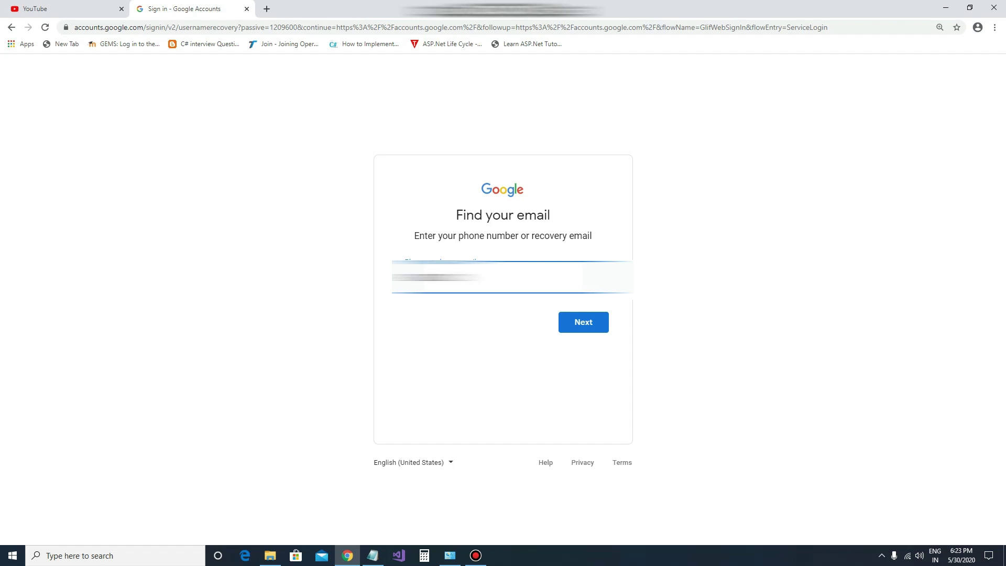
pyautogui.press('Return')
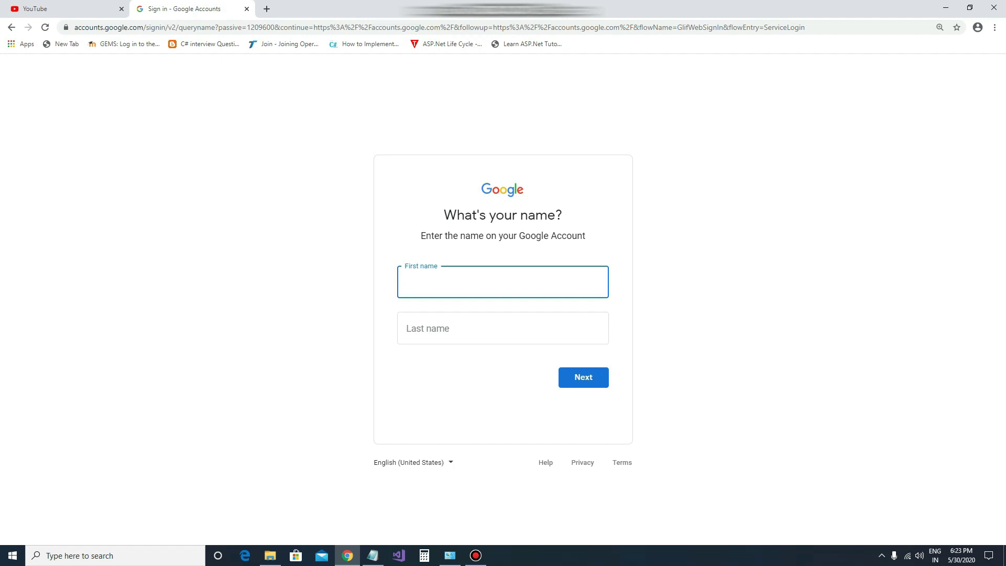
# Enter the account holder's first and last name, fixing typos, and continue
pyautogui.write('ij')
pyautogui.press('BackSpace')
pyautogui.press('BackSpace')
pyautogui.press('BackSpace')
pyautogui.write('Sagar')
pyautogui.click(406, 328)
pyautogui.write('Infor')
pyautogui.press('BackSpace')
pyautogui.write('4u')
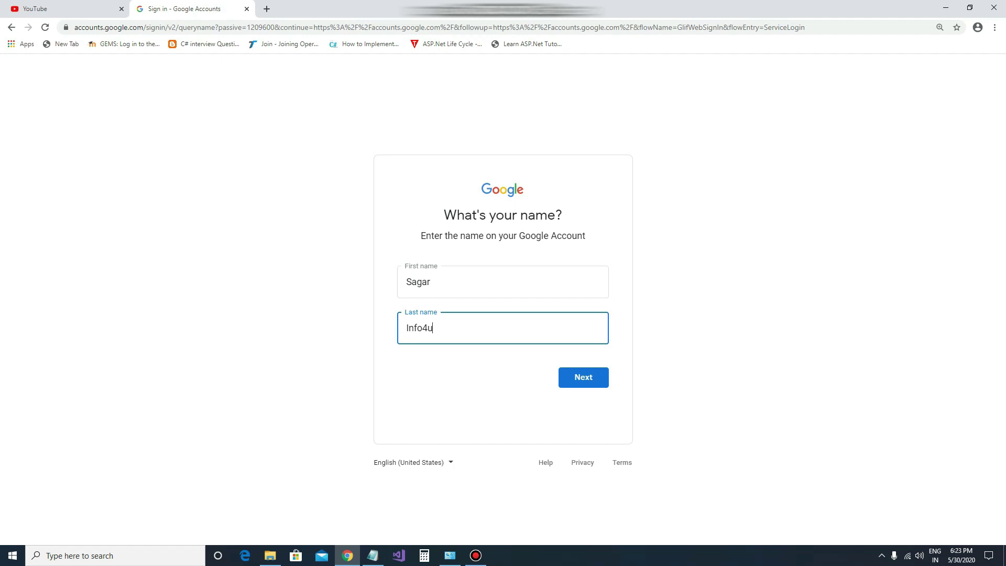
pyautogui.click(584, 377)
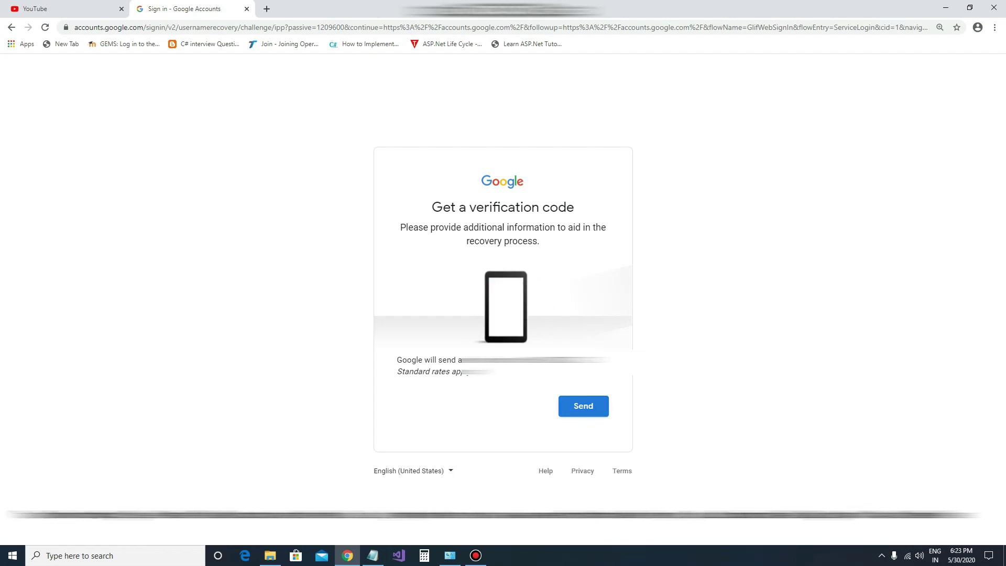
# Send the verification code to the phone and submit the 6-digit SMS code
pyautogui.press('Return')
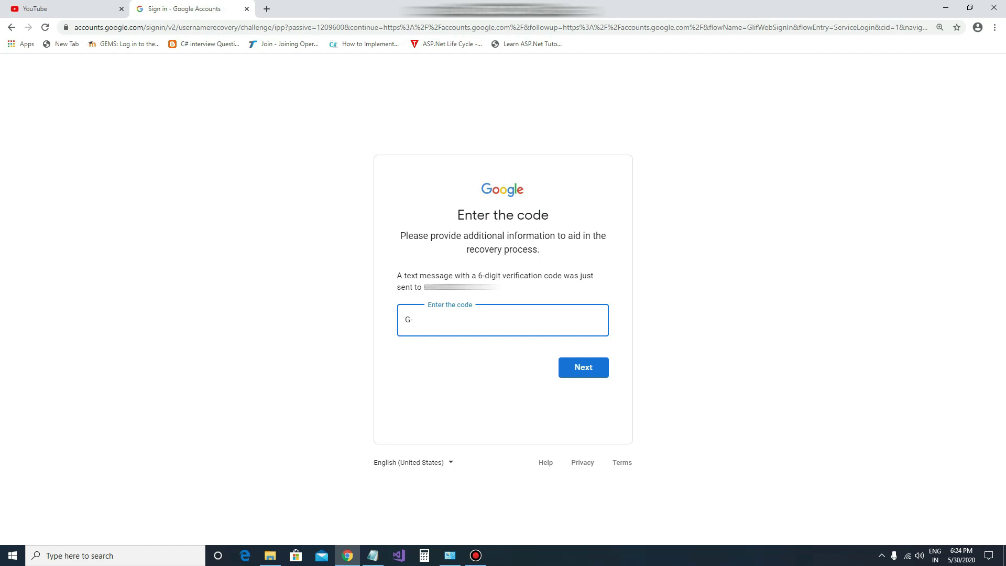
pyautogui.press('Return')
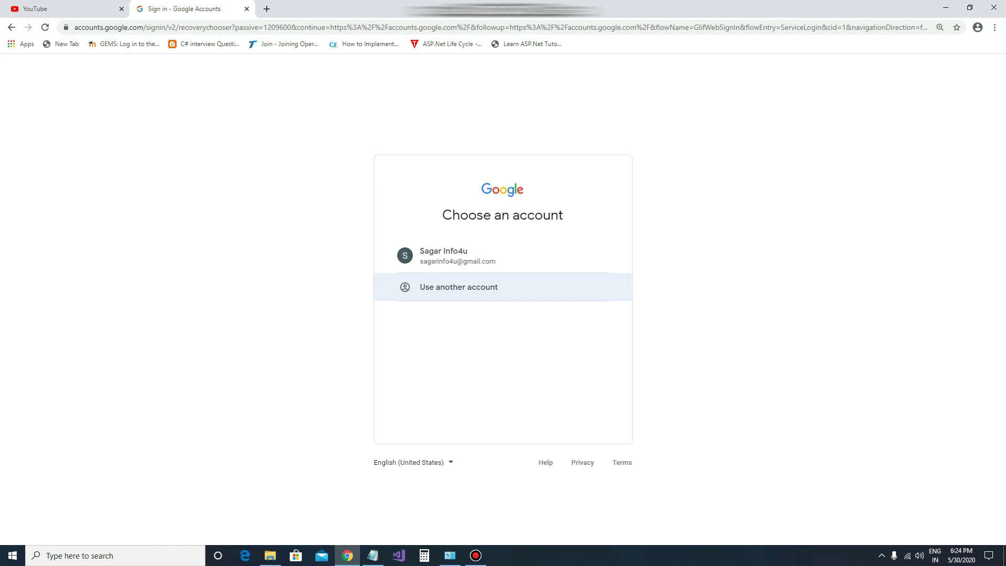
# Choose the recovered account, continue, and select 'Forgot password?'
pyautogui.click(503, 256)
pyautogui.press('Return')
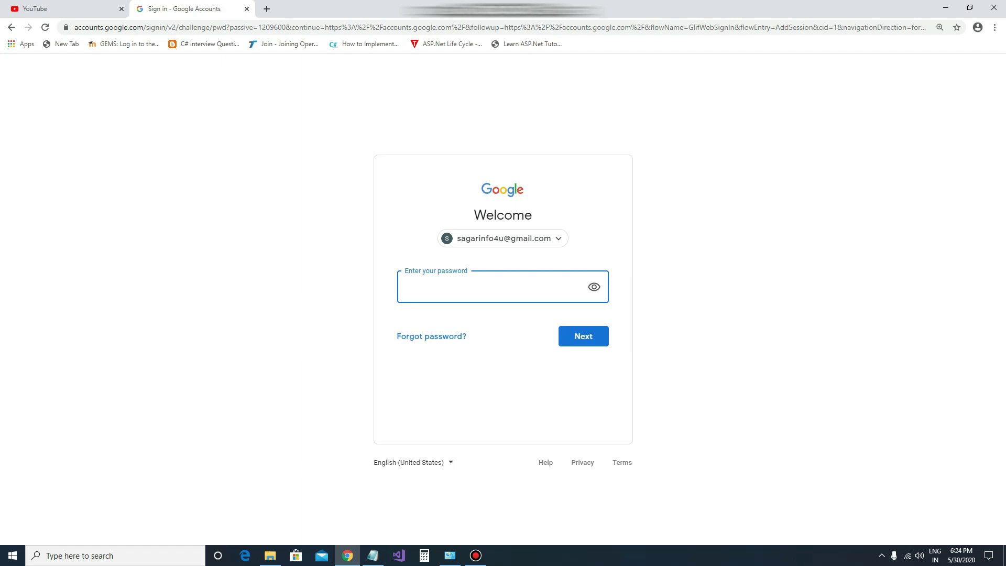
pyautogui.press('Tab')
pyautogui.press('Tab')
pyautogui.press('Return')
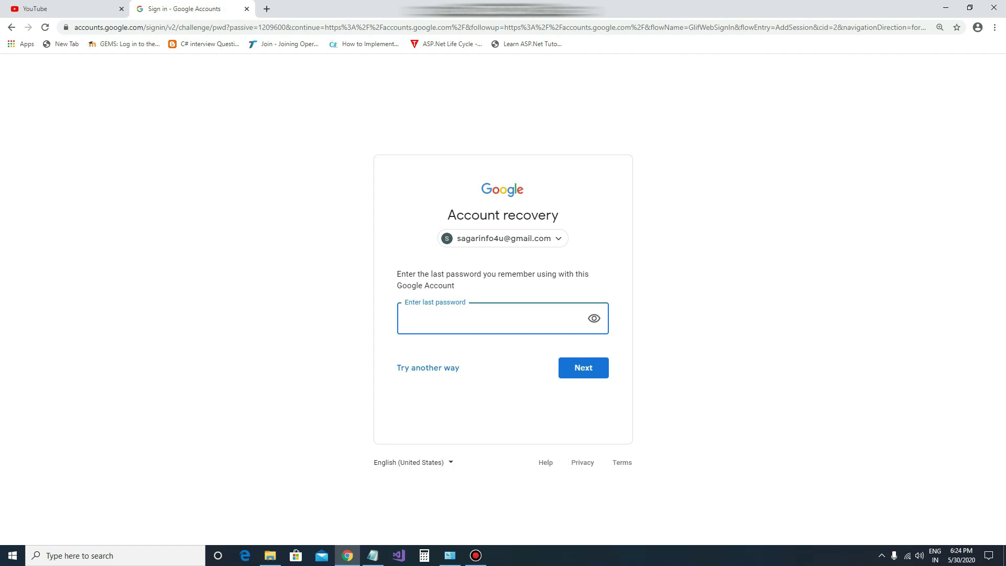
# Submit the last remembered password, correcting the initial mistyped entry
pyautogui.write('•••••')
pyautogui.press('BackSpace')
pyautogui.press('BackSpace')
pyautogui.press('BackSpace')
pyautogui.press('BackSpace')
pyautogui.press('BackSpace')
pyautogui.write('•••••')
pyautogui.write('••••')
pyautogui.press('Return')
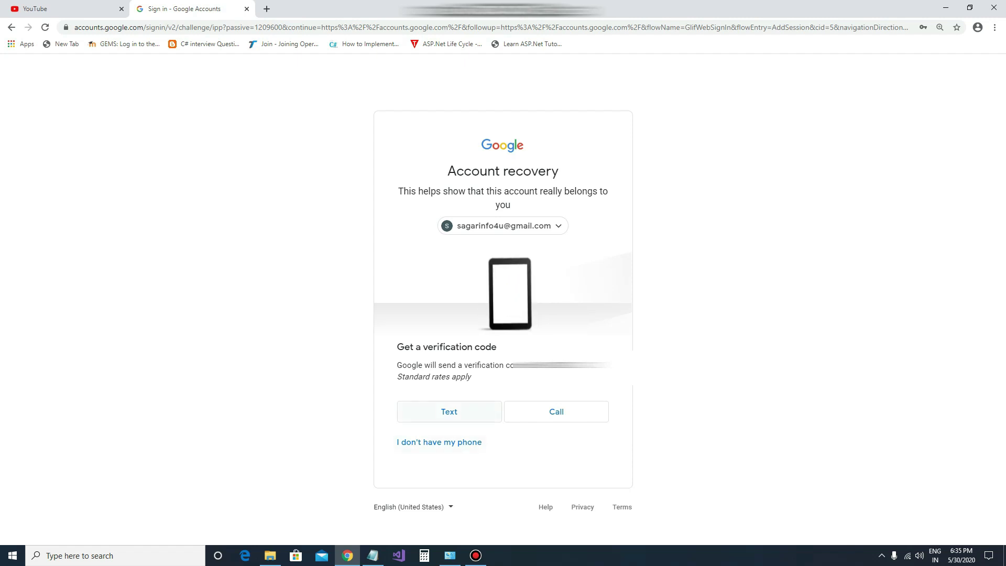
# Request the code by text message and submit the 6-digit code received
pyautogui.click(449, 411)
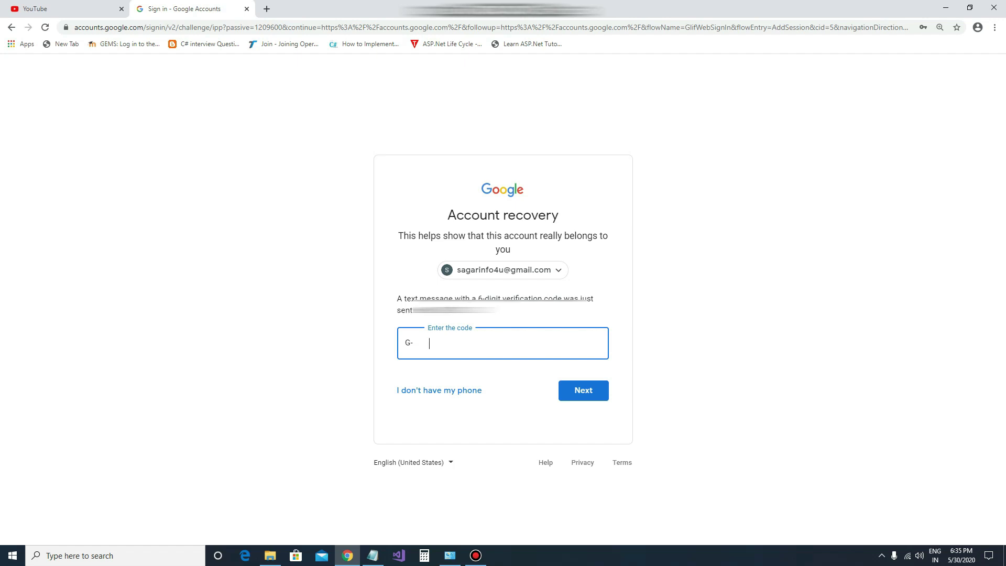
pyautogui.press('Return')
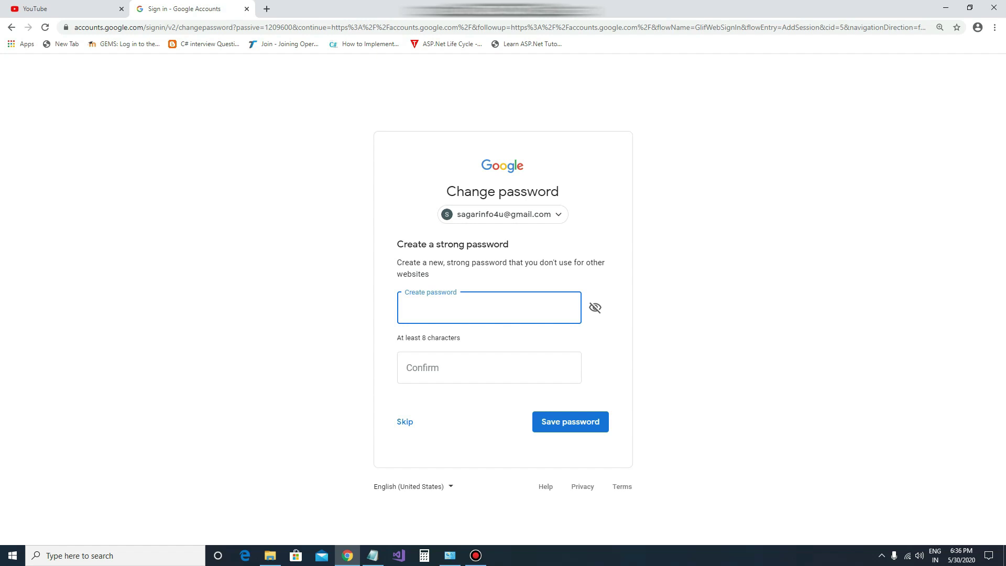
# Create the new password, confirm it, and save it
pyautogui.write('•••••••••••••')
pyautogui.click(489, 368)
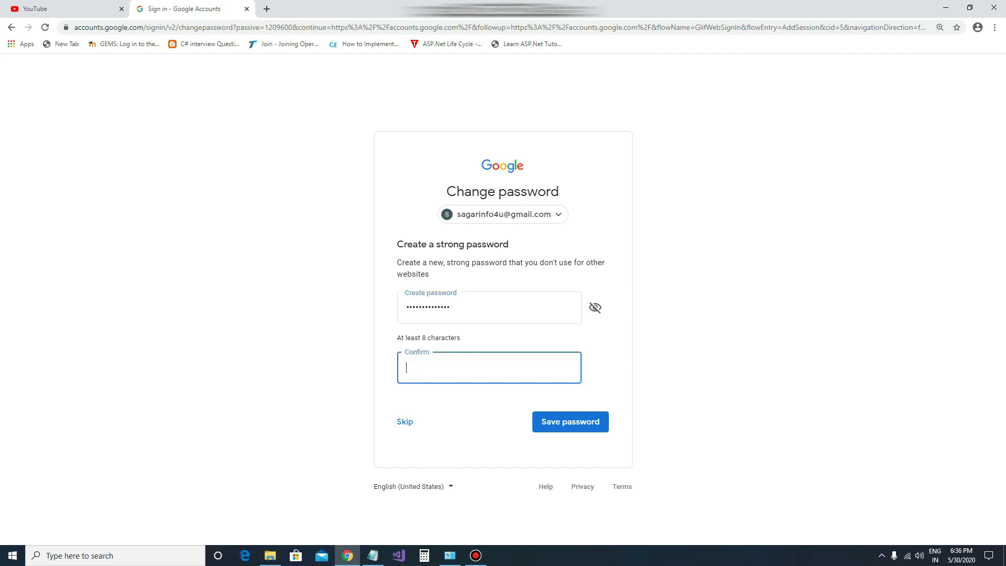
pyautogui.write('•••••••••••••')
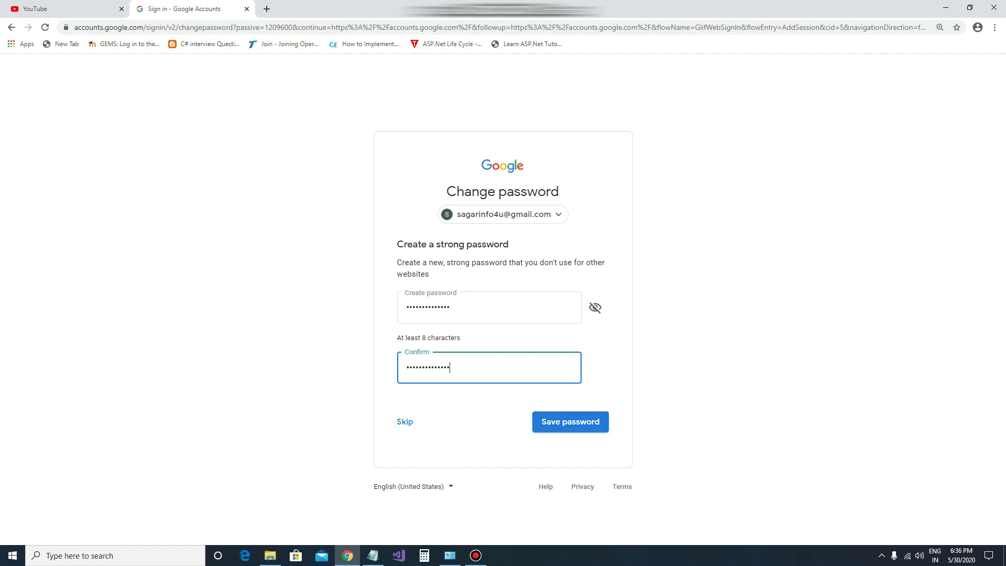
pyautogui.press('Return')
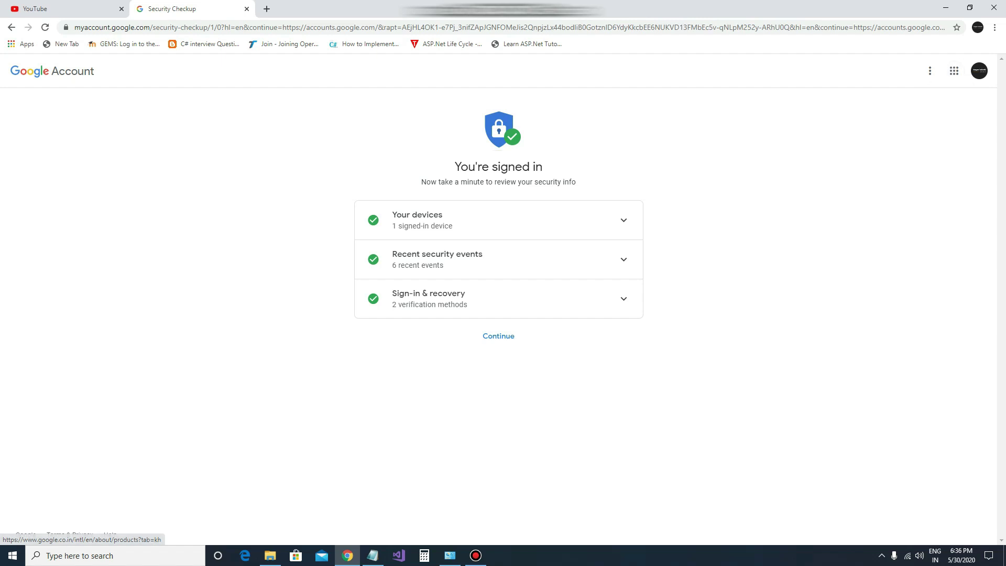
# Launch Gmail from the Google apps grid
pyautogui.click(954, 71)
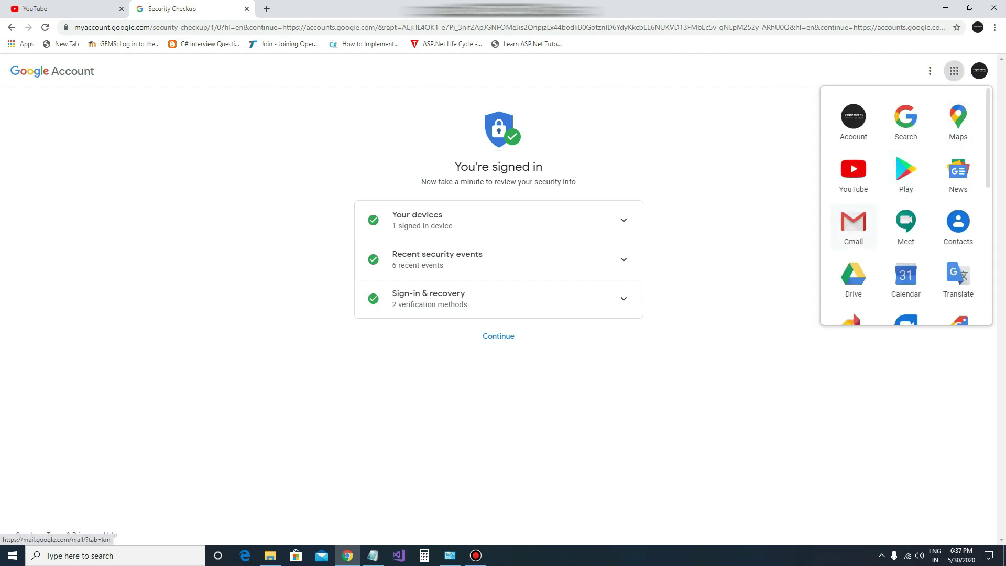
pyautogui.click(853, 223)
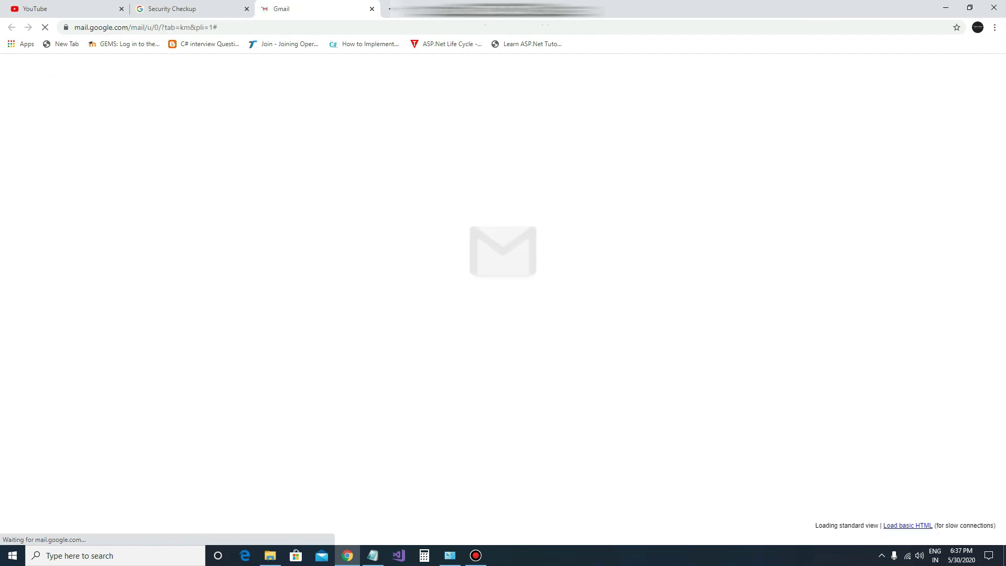